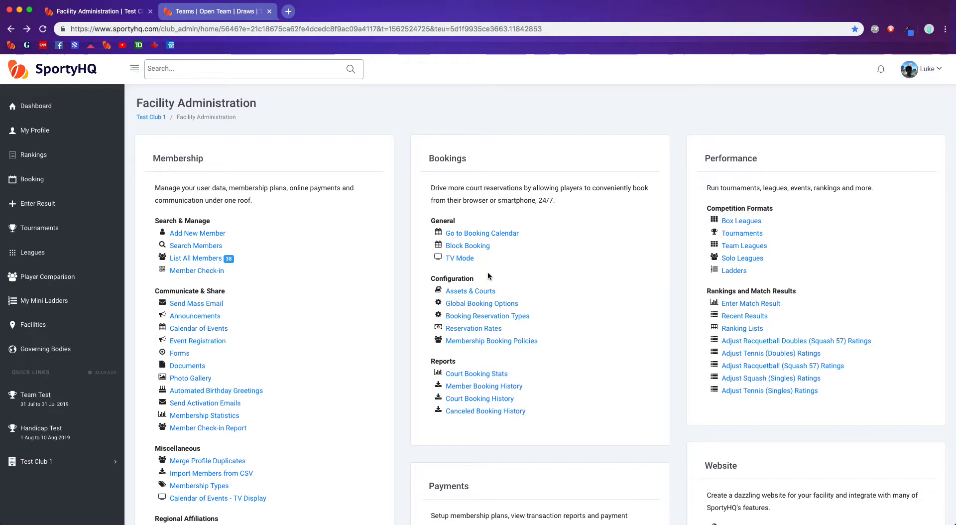
# Step: Start a new tournament for the club and name it "Team Tournament"
pyautogui.click(741, 232)
pyautogui.click(188, 145)
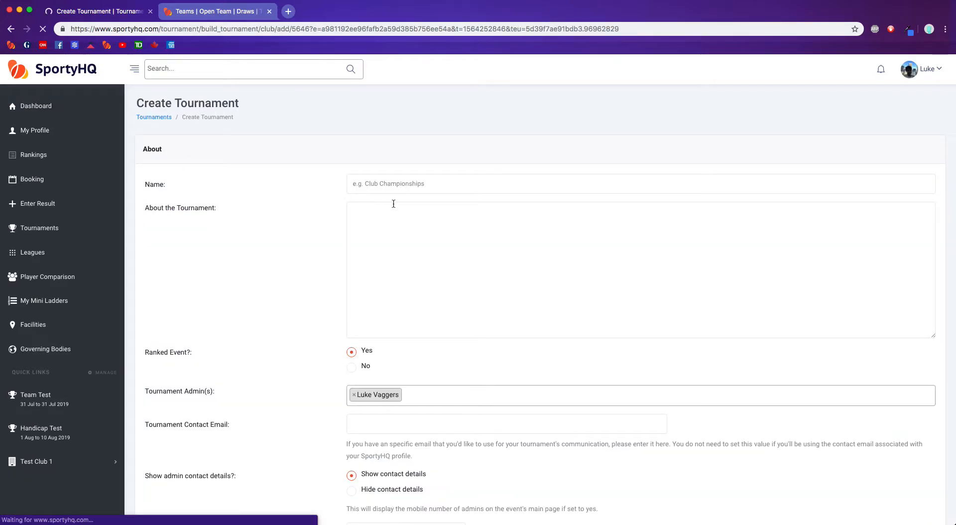
pyautogui.click(421, 182)
pyautogui.write('Team Tournament')
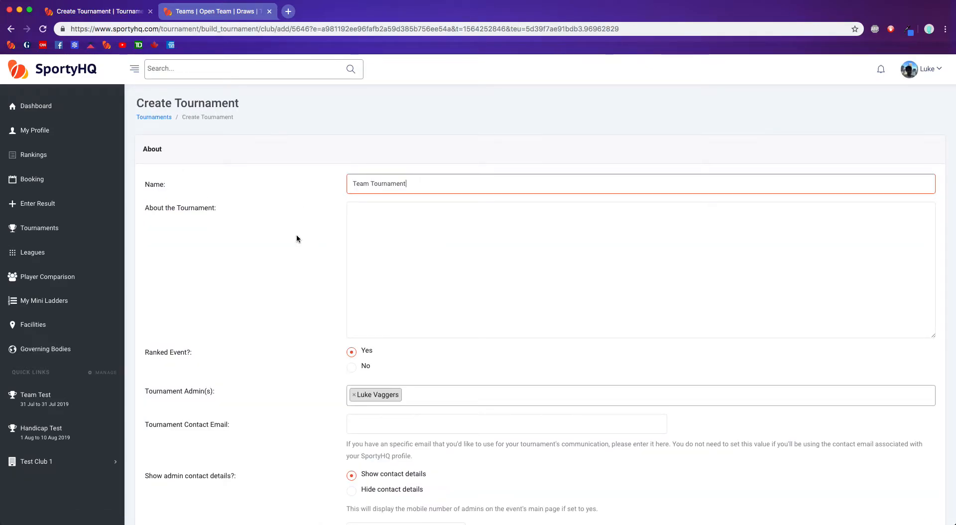
# Step: Select Squash (Singles) as the tournament's sport
pyautogui.scroll(-3, 241, 242)
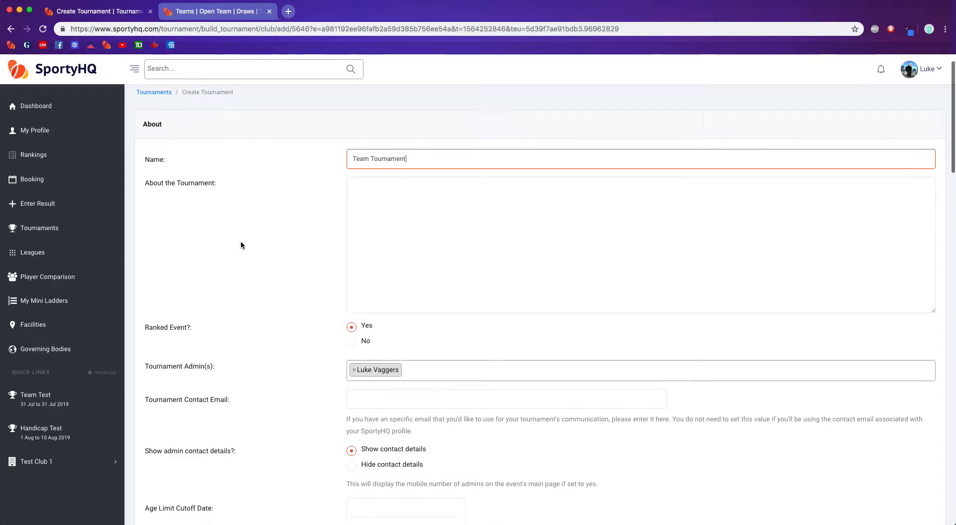
pyautogui.scroll(-3, 240, 245)
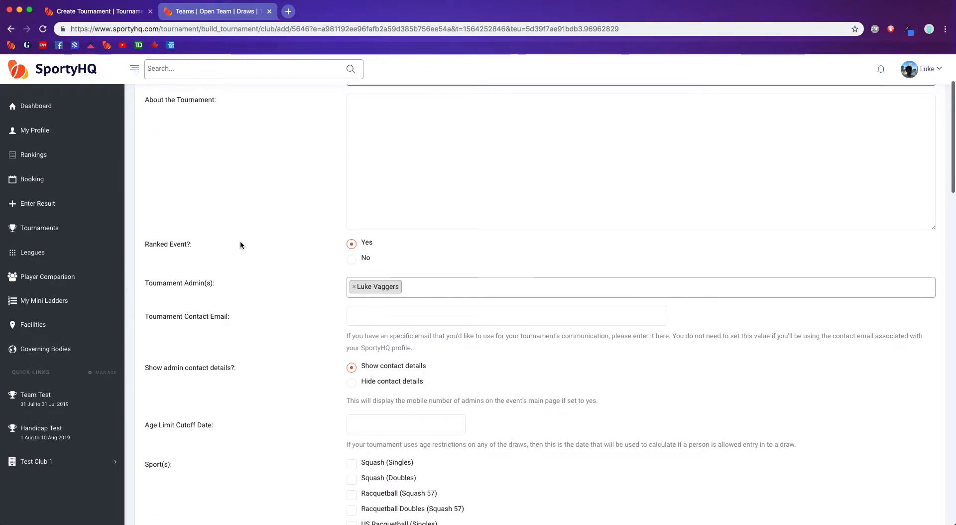
pyautogui.scroll(-5, 276, 256)
pyautogui.click(354, 253)
# Step: Set both the tournament's start date and end date to 31 July, 2019
pyautogui.scroll(-10, 267, 256)
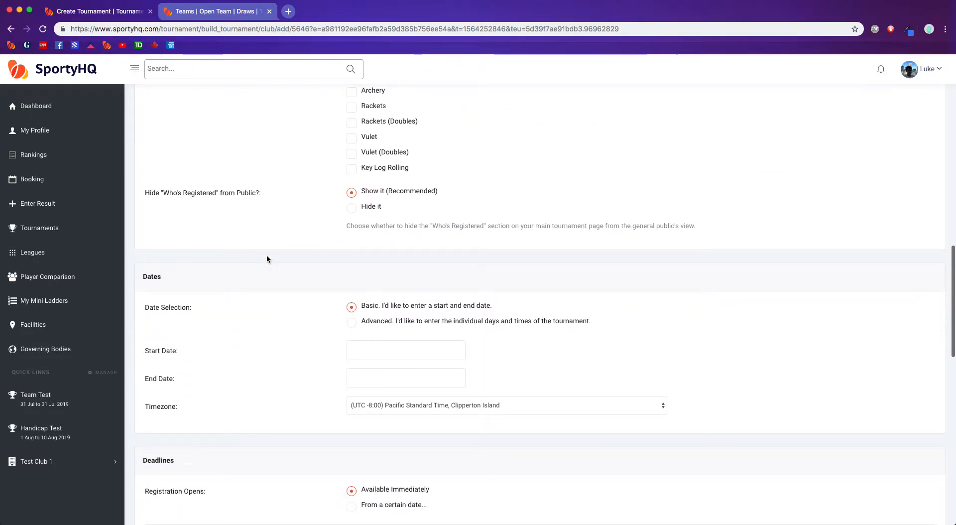
pyautogui.click(365, 269)
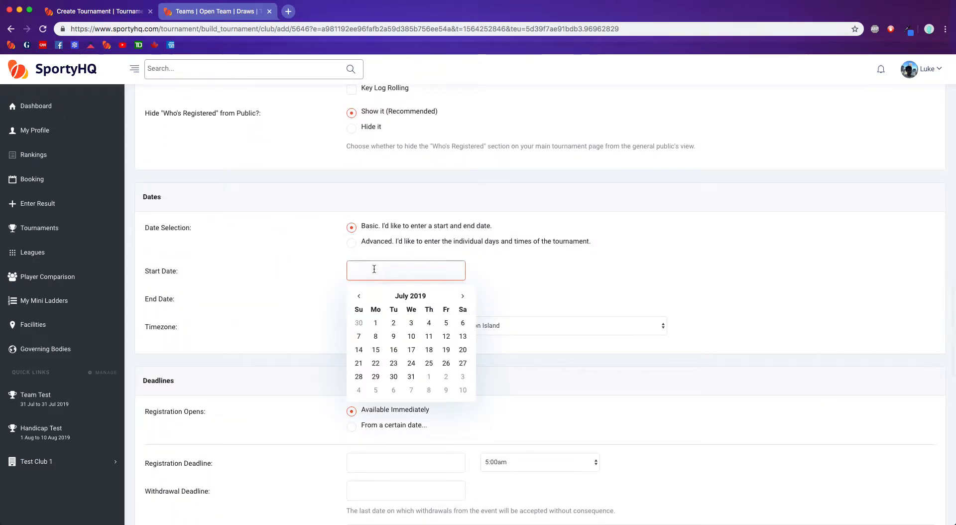
pyautogui.click(411, 377)
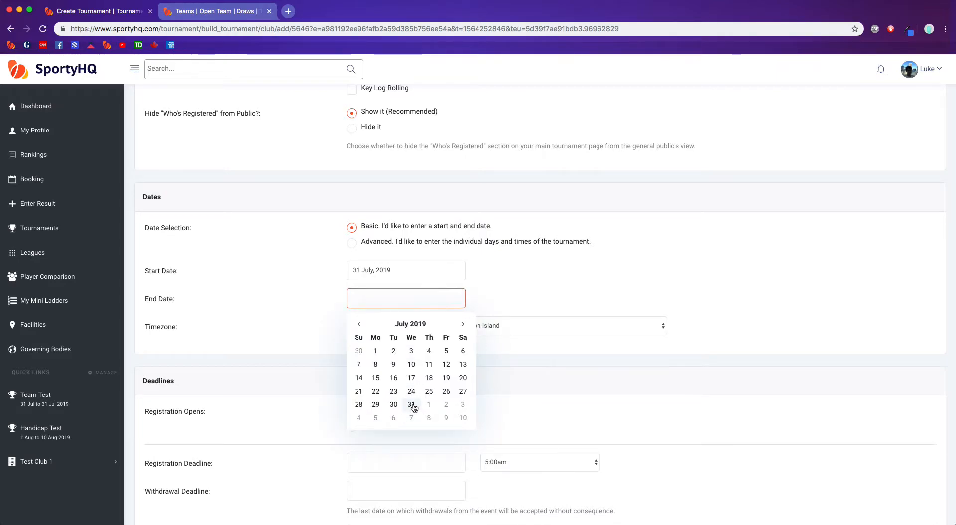
pyautogui.click(411, 404)
# Step: Set the registration deadline to 29 July, 2019 and the withdrawal deadline to 30 July, 2019
pyautogui.scroll(-3, 297, 309)
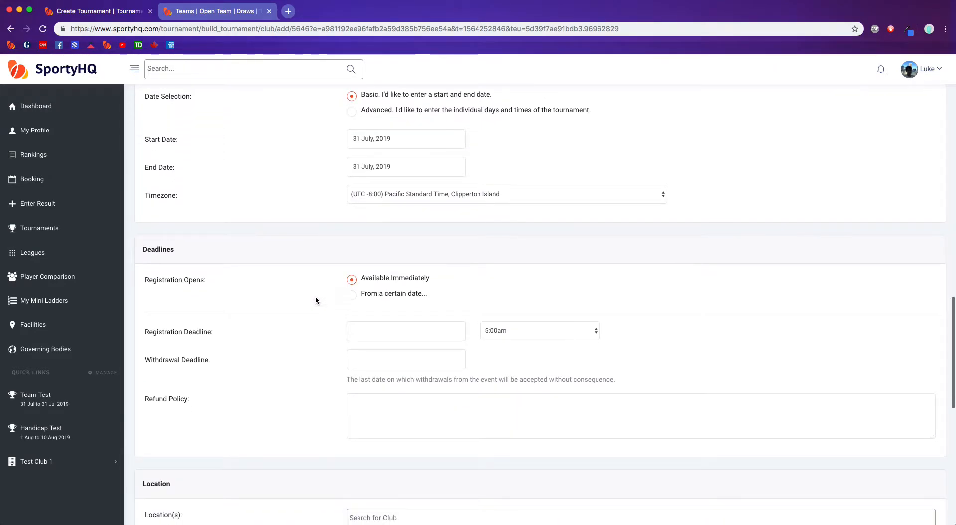
pyautogui.scroll(-1, 281, 318)
pyautogui.click(375, 311)
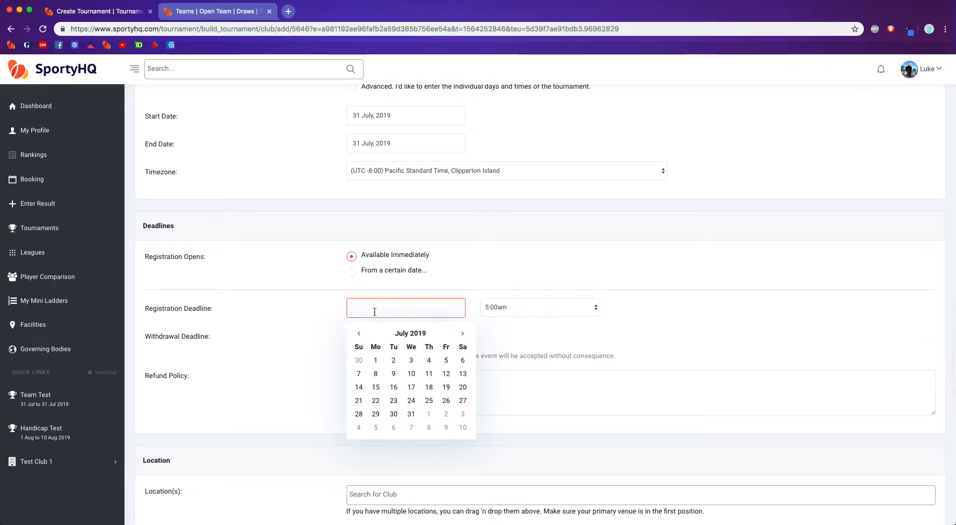
pyautogui.click(376, 414)
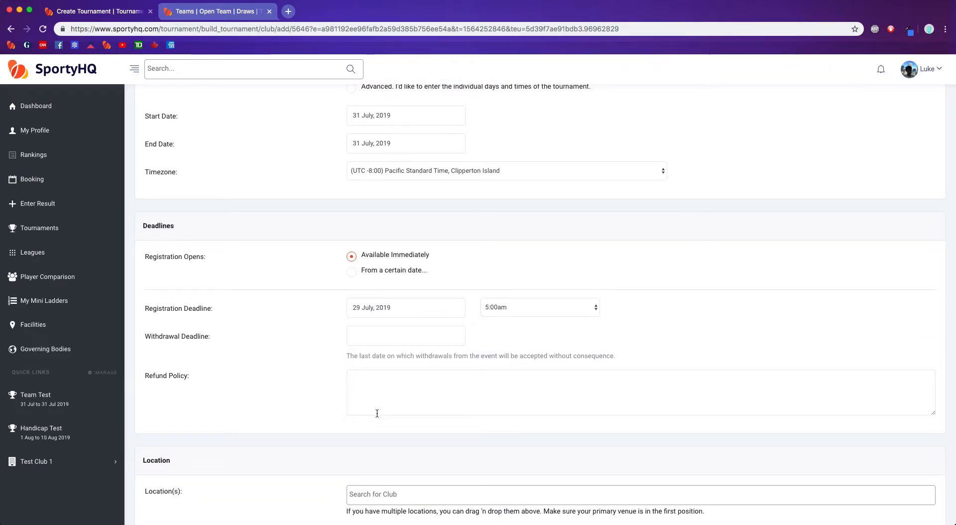
pyautogui.click(395, 335)
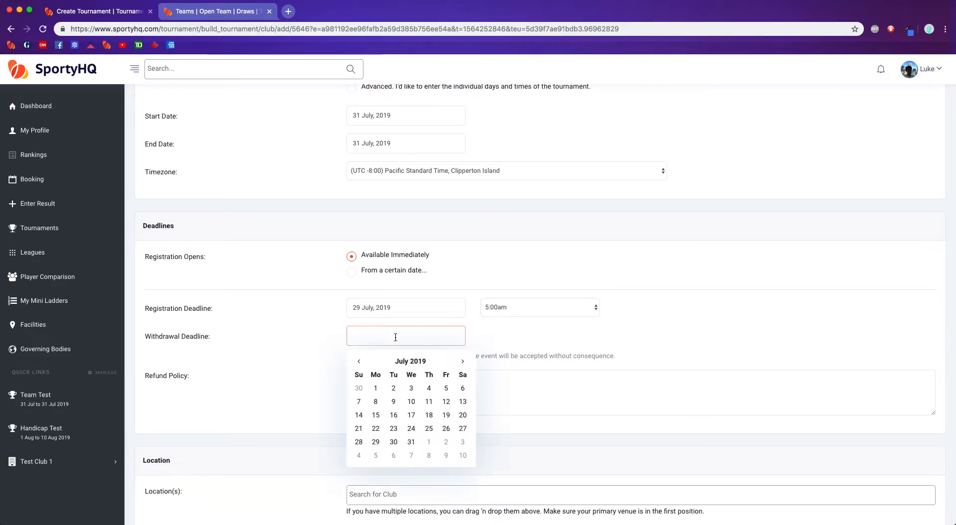
pyautogui.click(393, 441)
# Step: Add Test Club 1 as the tournament location and submit the form to create the tournament
pyautogui.scroll(-7, 292, 346)
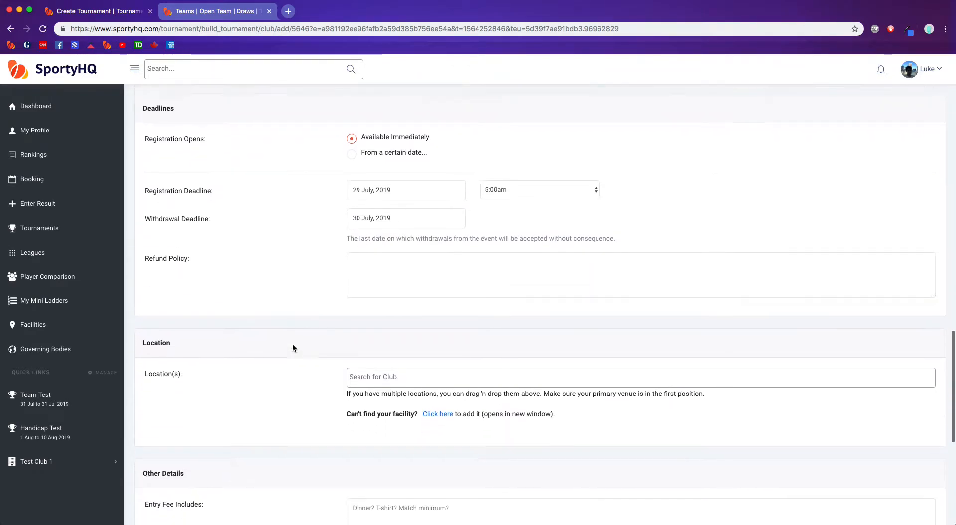
pyautogui.click(358, 316)
pyautogui.write('test')
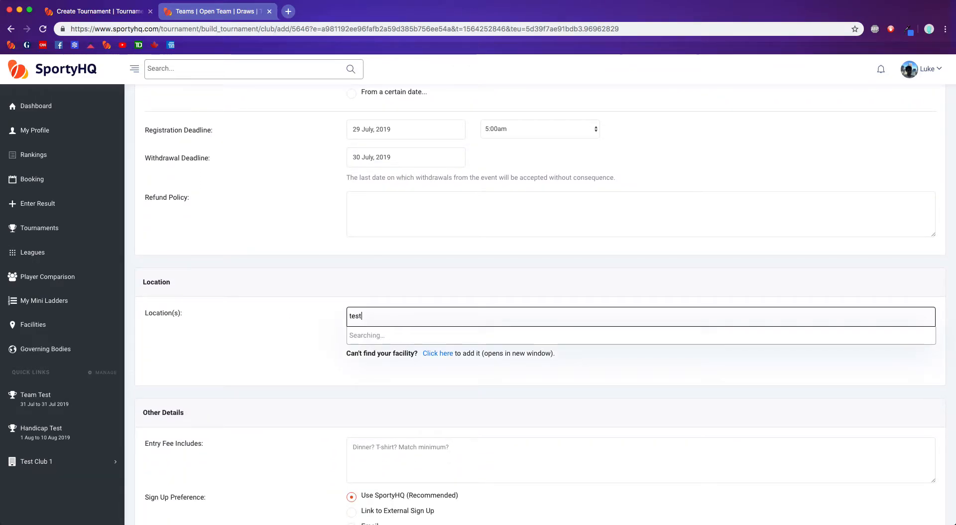
pyautogui.write(' club 1')
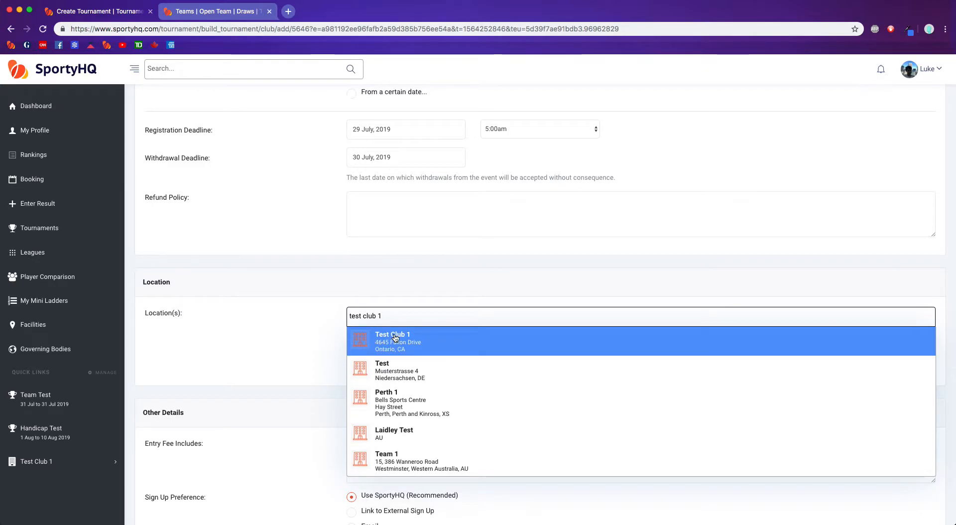
pyautogui.click(394, 334)
pyautogui.scroll(-10, 309, 334)
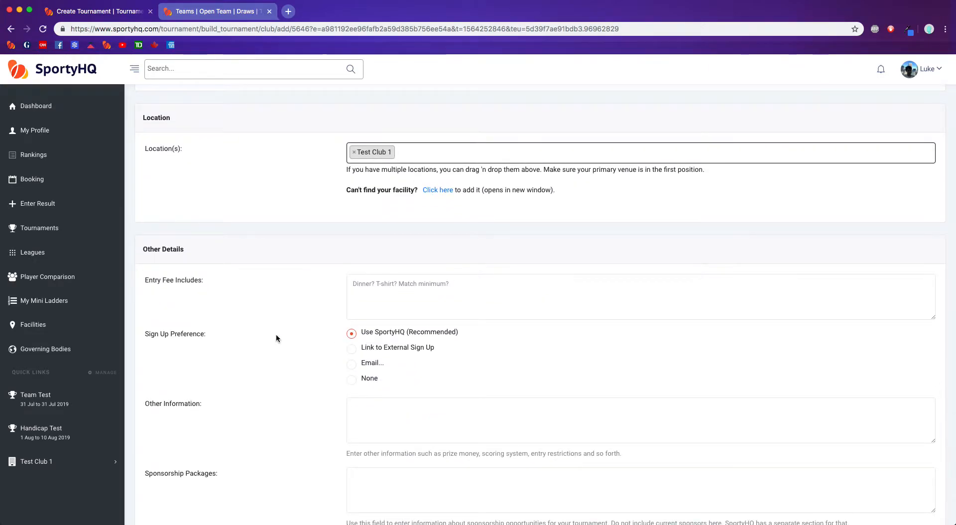
pyautogui.scroll(-1, 276, 334)
pyautogui.click(536, 458)
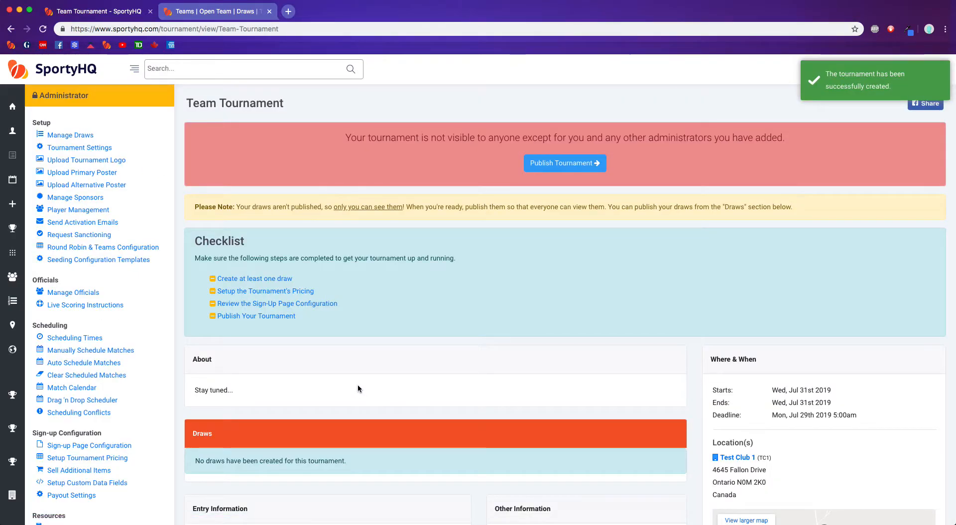
# Step: Start a new draw for the tournament and name it "Open Draw"
pyautogui.click(254, 280)
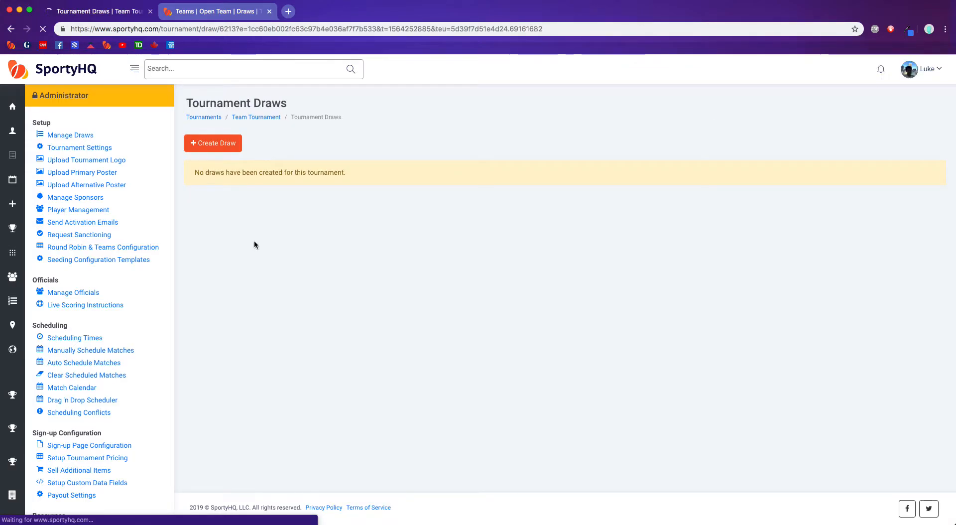
pyautogui.click(215, 143)
pyautogui.click(382, 182)
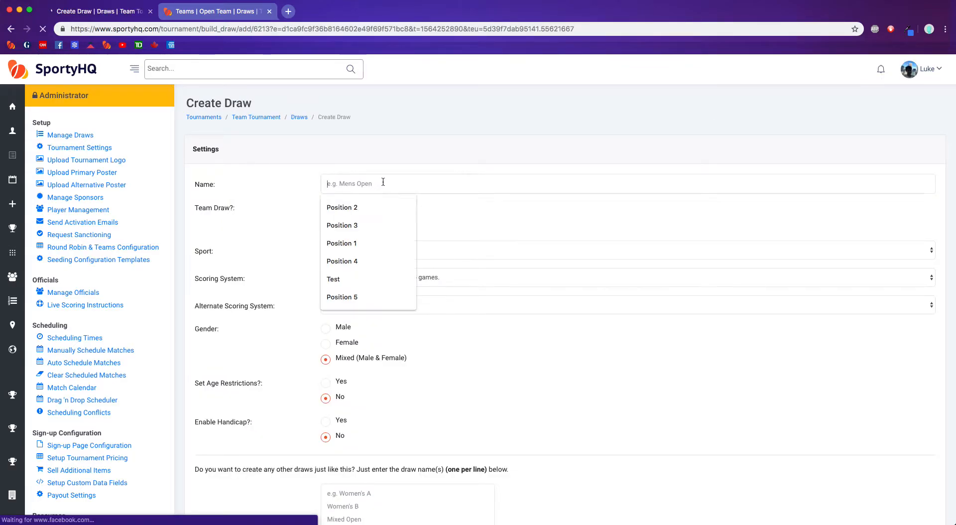
pyautogui.write('Open Draw')
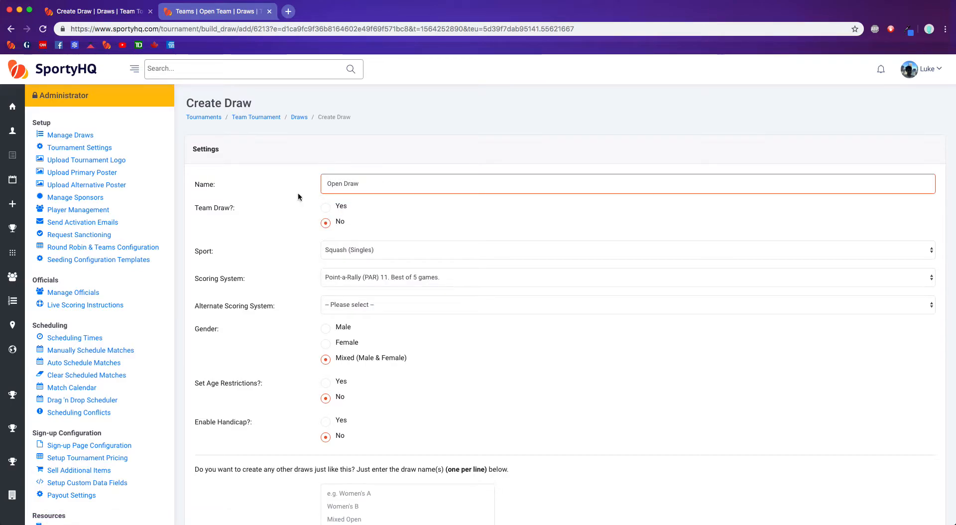
# Step: Make Open Draw a team draw, keep its other default settings, and submit it
pyautogui.click(248, 203)
pyautogui.click(325, 208)
pyautogui.scroll(-4, 276, 207)
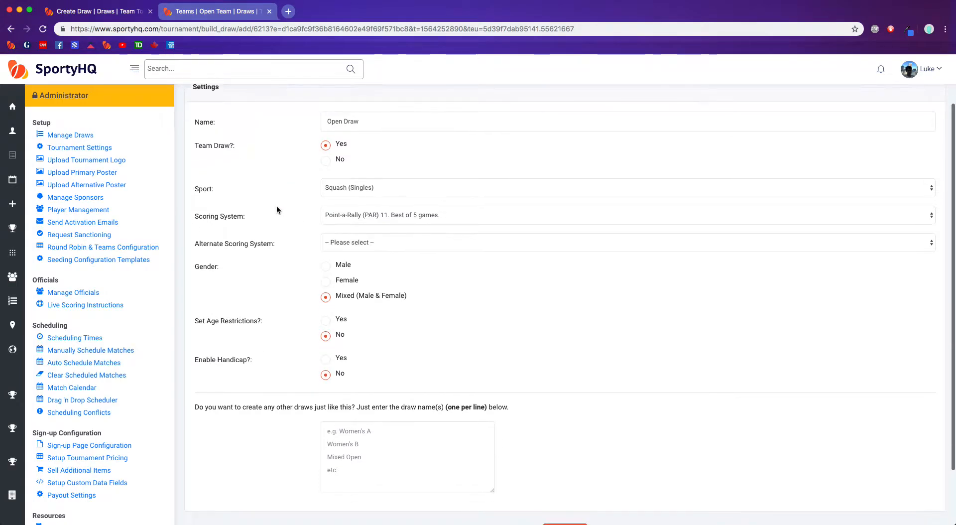
pyautogui.scroll(-1, 276, 208)
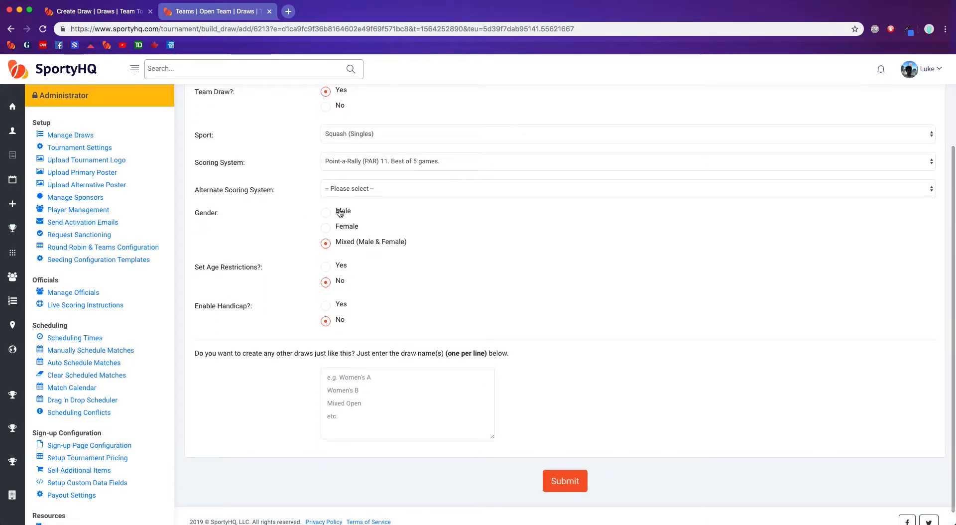
pyautogui.scroll(-1, 235, 241)
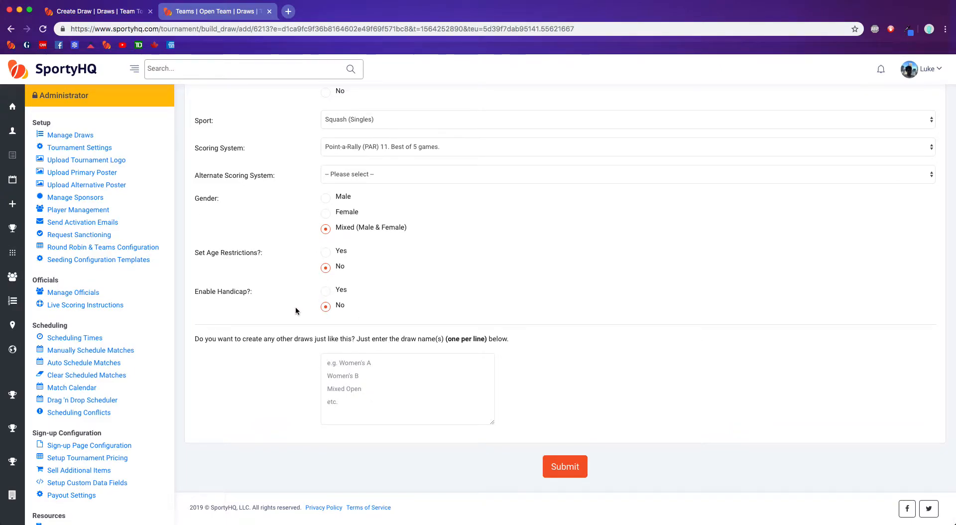
pyautogui.click(563, 462)
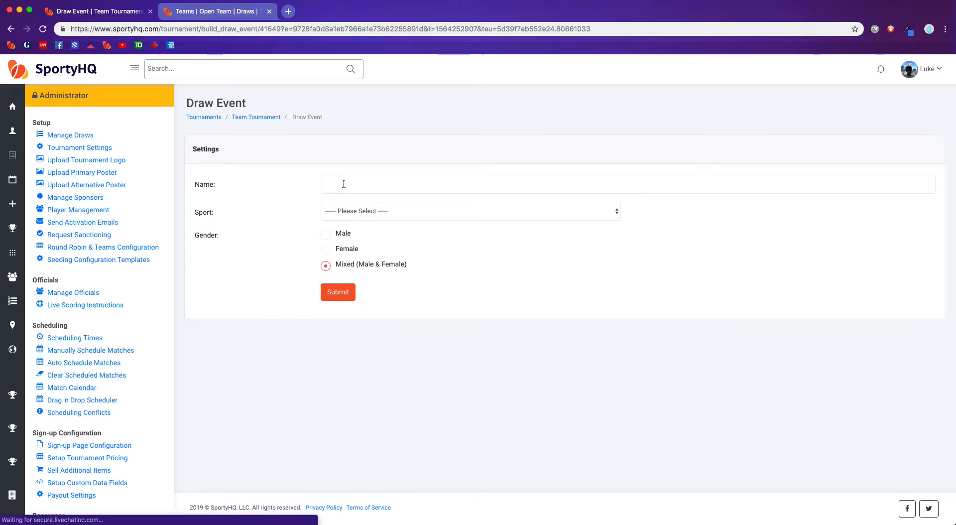
# Step: Create a draw event named "Position 1" with the sport Squash (Singles)
pyautogui.click(344, 183)
pyautogui.write('Position')
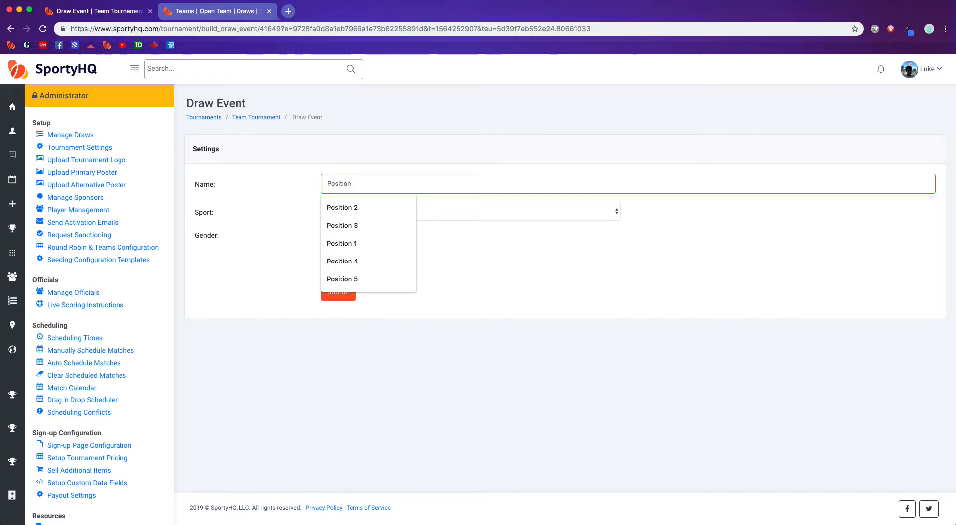
pyautogui.write(' 1')
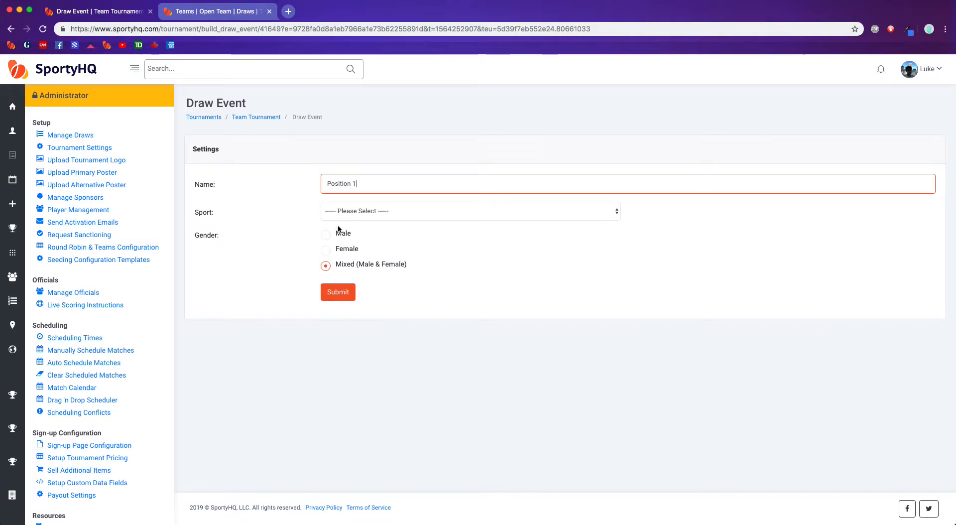
pyautogui.click(366, 214)
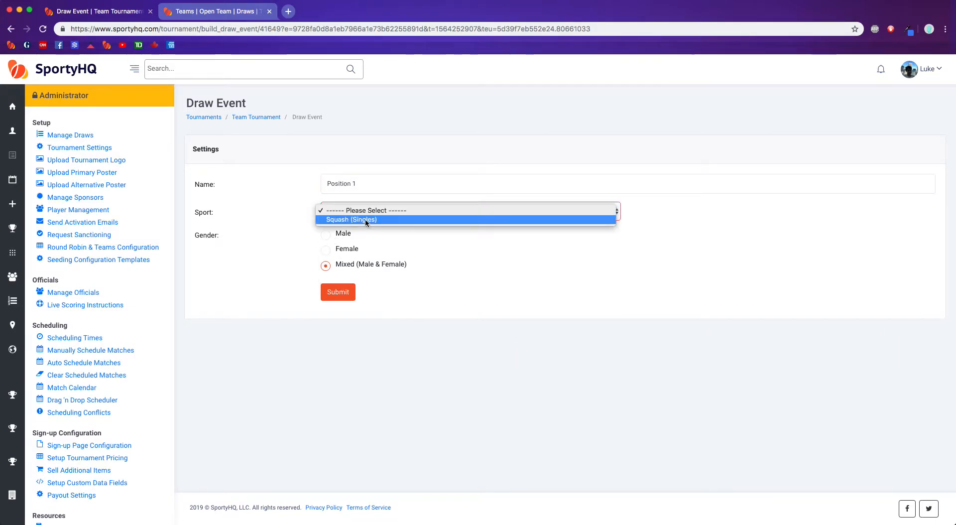
pyautogui.click(366, 220)
pyautogui.click(342, 320)
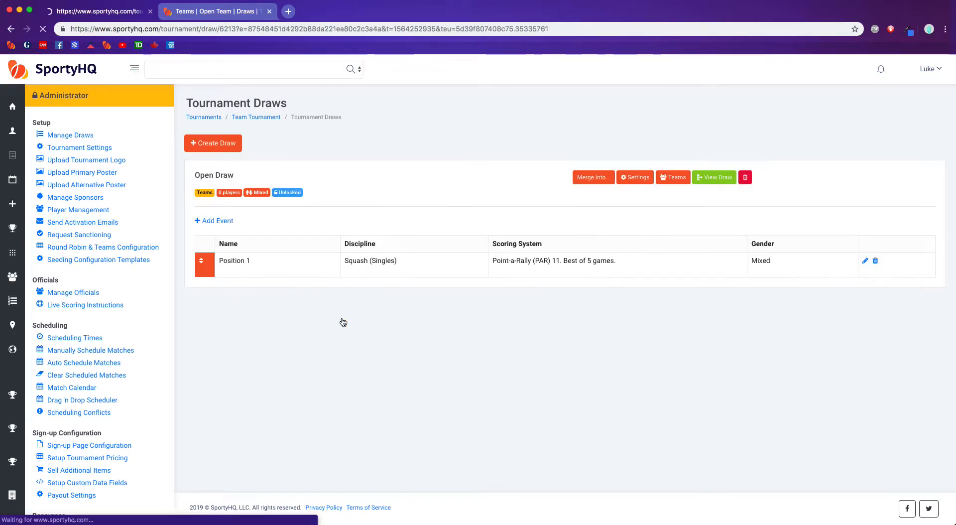
# Step: Add a second event to Open Draw named "Position 2" with the sport Squash (Singles)
pyautogui.click(197, 222)
pyautogui.click(350, 185)
pyautogui.write('Pos')
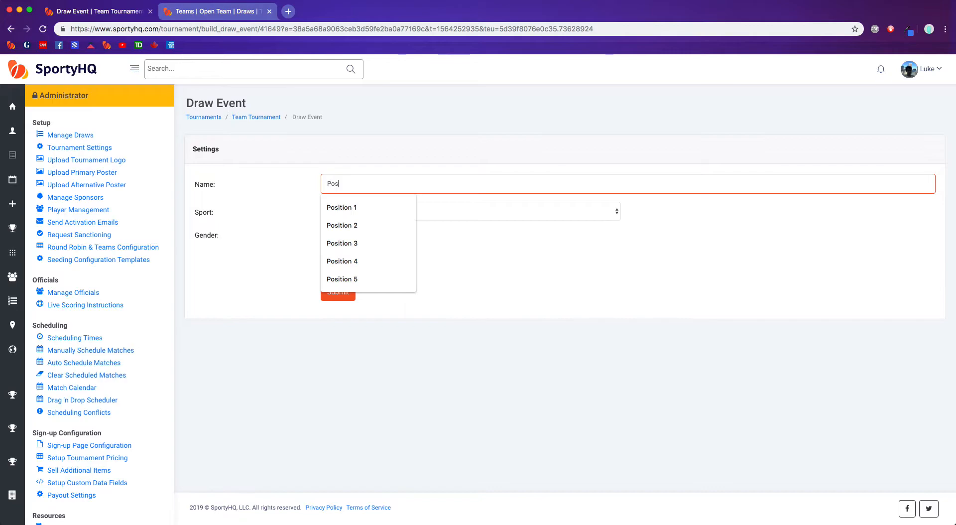
pyautogui.click(355, 225)
pyautogui.click(360, 212)
pyautogui.click(358, 219)
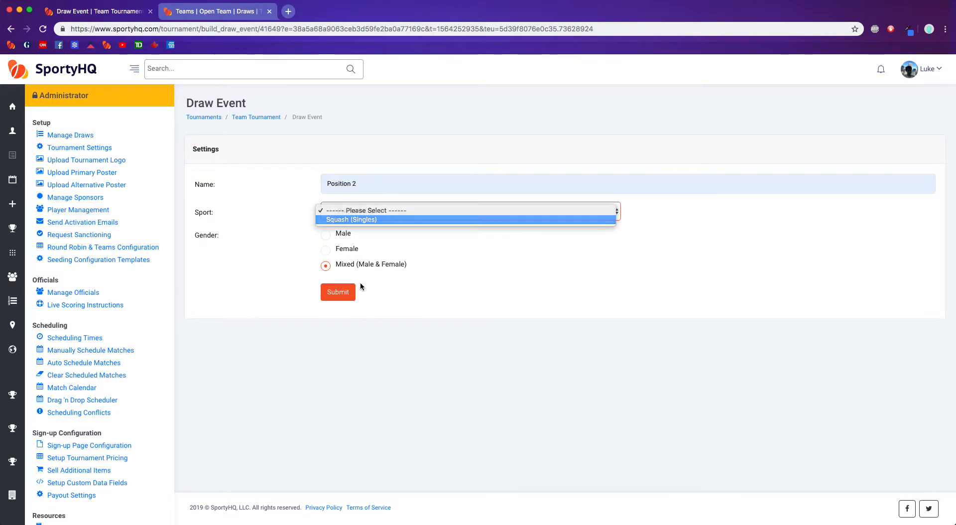
pyautogui.click(338, 319)
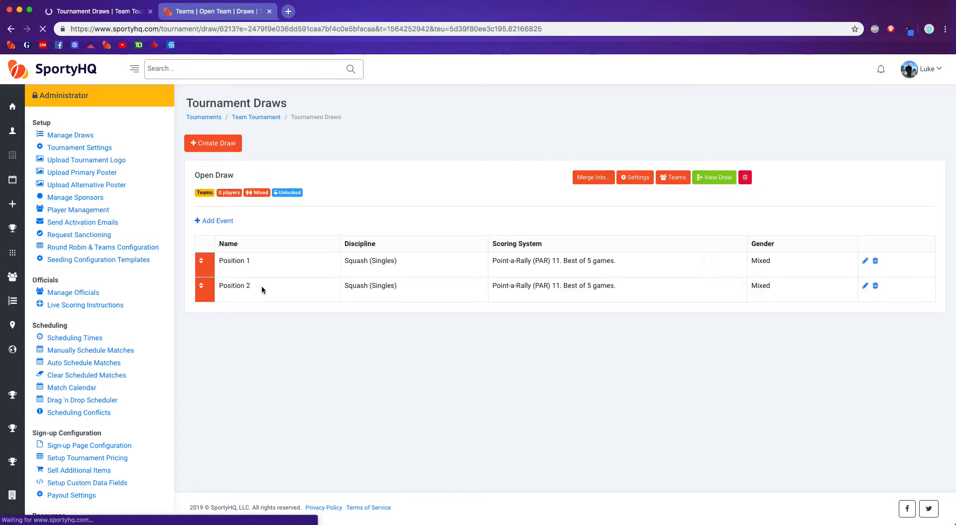
# Step: Add a third event to Open Draw named "Position 3" with the sport Squash (Singles)
pyautogui.click(214, 221)
pyautogui.click(367, 183)
pyautogui.click(363, 240)
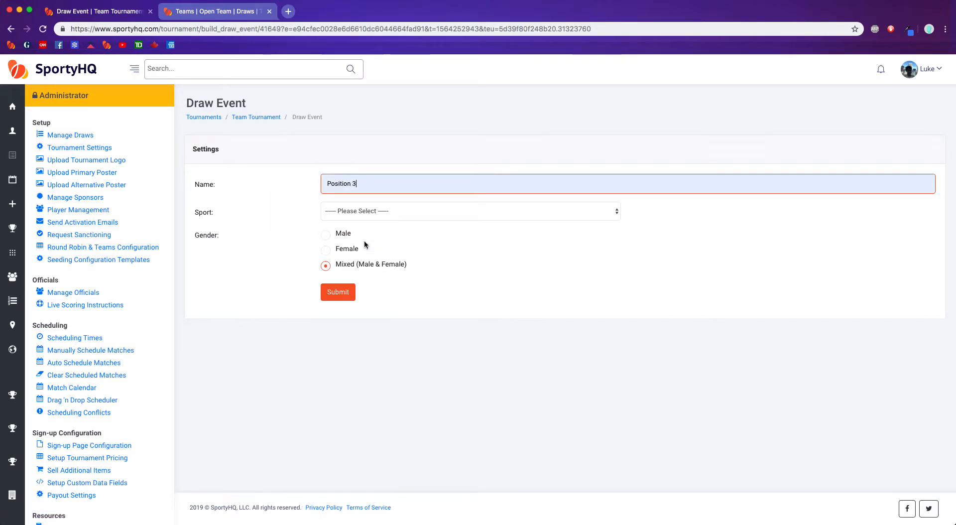
pyautogui.click(379, 211)
pyautogui.click(378, 217)
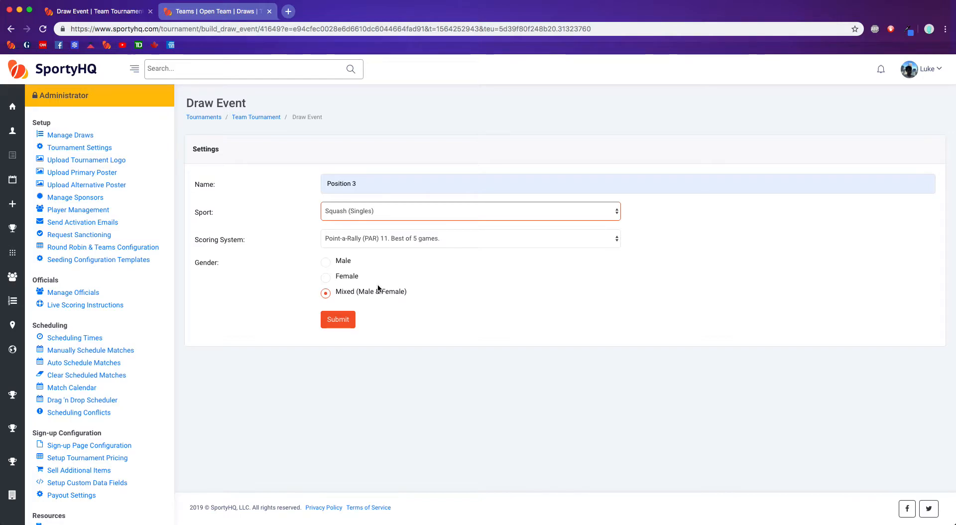
pyautogui.click(340, 318)
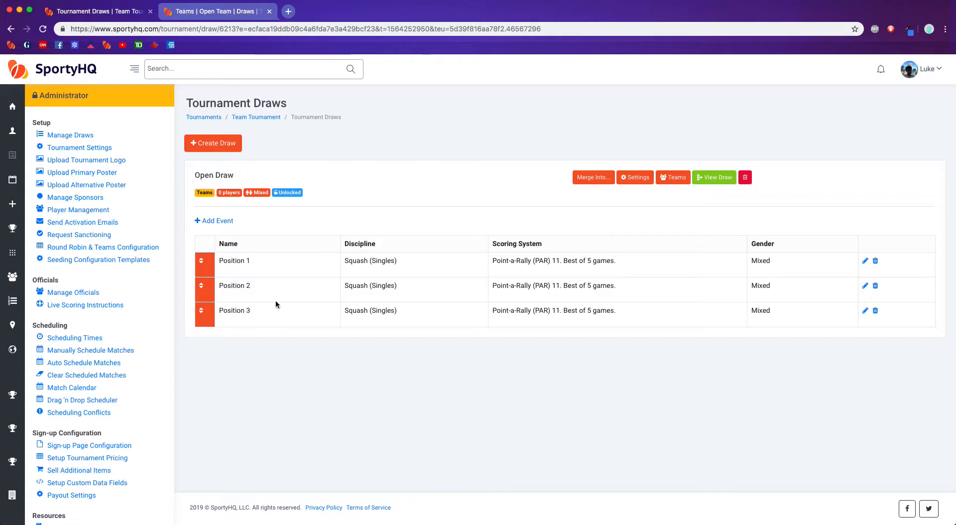
# Step: Open the team management page of Open Draw and create a team named "Team 1"
pyautogui.click(674, 178)
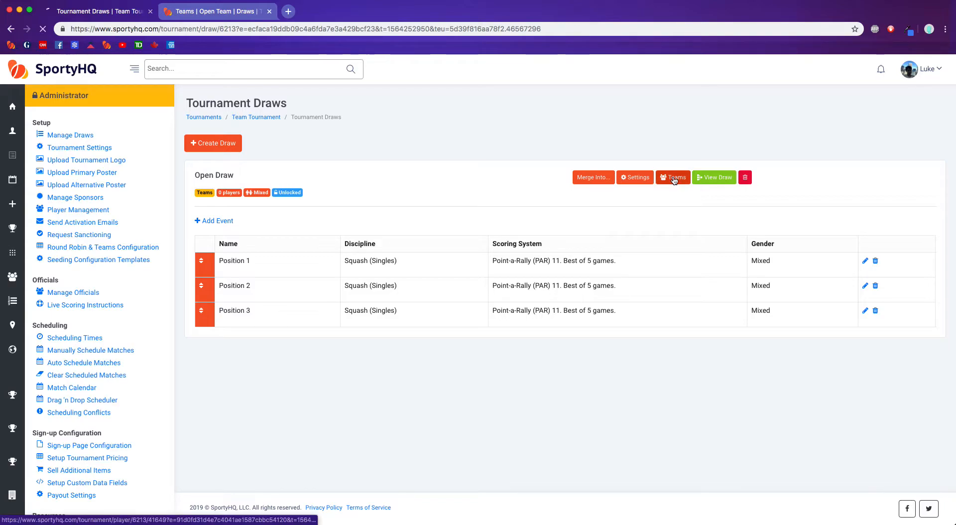
pyautogui.click(372, 193)
pyautogui.write('Team 1')
pyautogui.click(348, 218)
# Step: Create two more teams in Open Draw named "Team 2" and "Team 3"
pyautogui.click(356, 191)
pyautogui.write('Team 2')
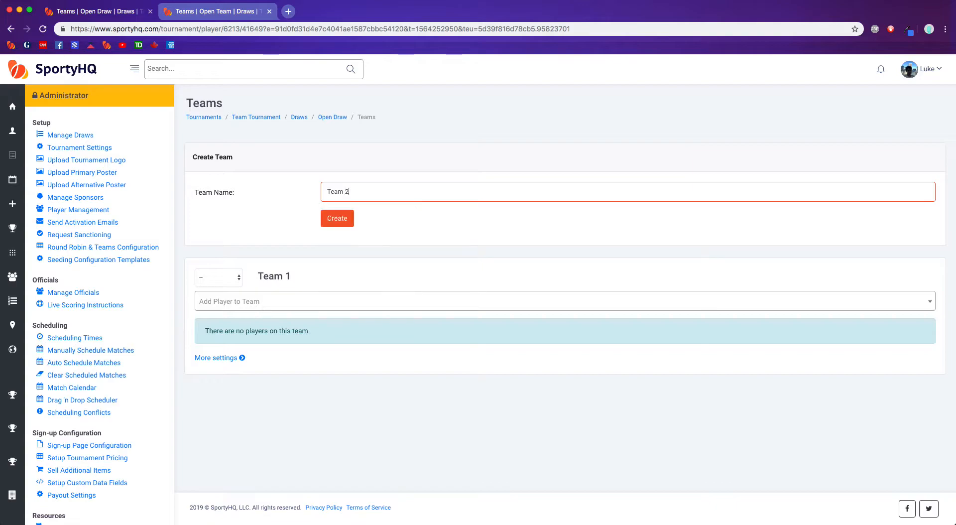
pyautogui.press('Return')
pyautogui.click(358, 208)
pyautogui.write('Team 3')
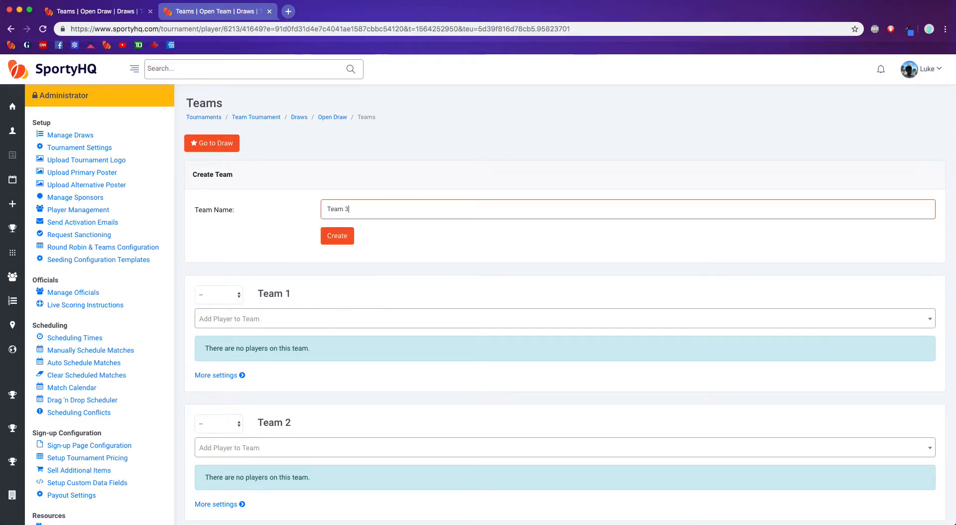
pyautogui.click(348, 234)
# Step: Review the new teams' player sections and compare them with the team rosters of the Open Team draw in the Team Test tournament
pyautogui.scroll(-3, 267, 211)
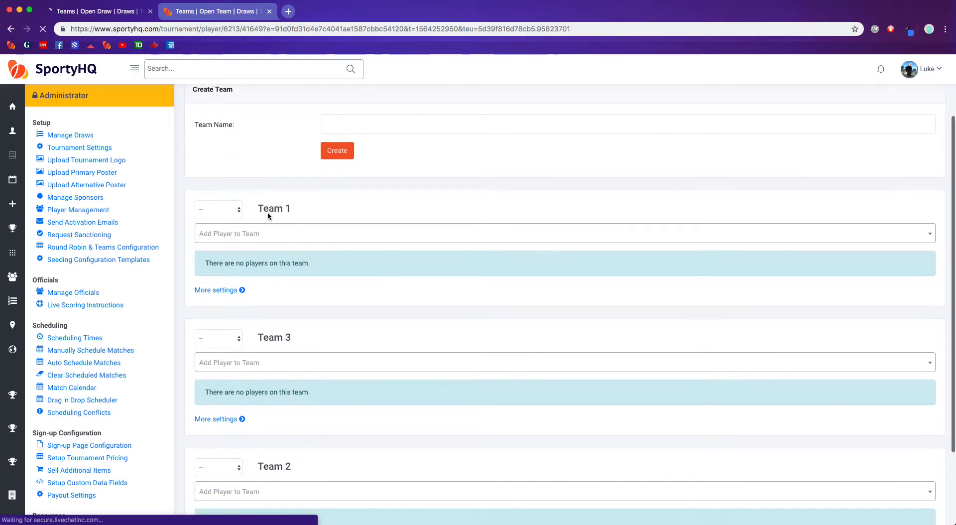
pyautogui.click(257, 237)
pyautogui.click(318, 267)
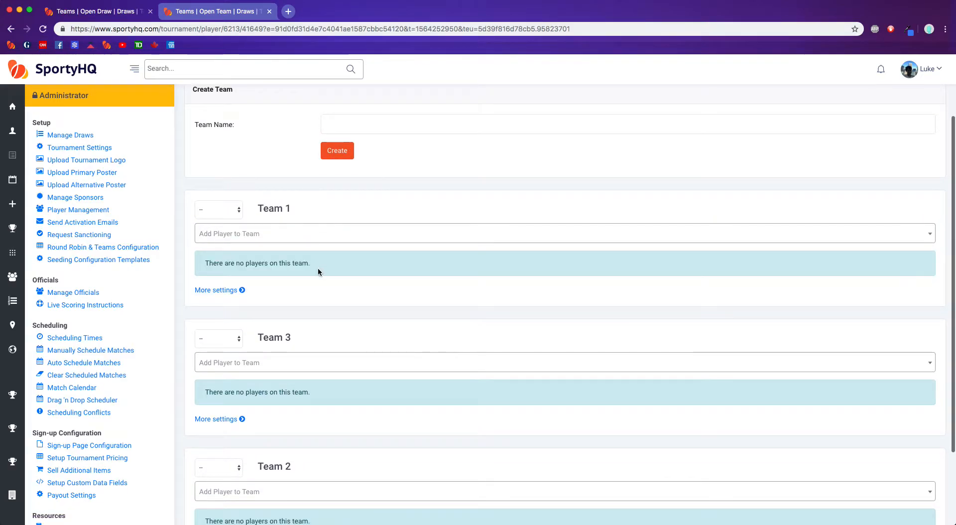
pyautogui.scroll(-3, 292, 267)
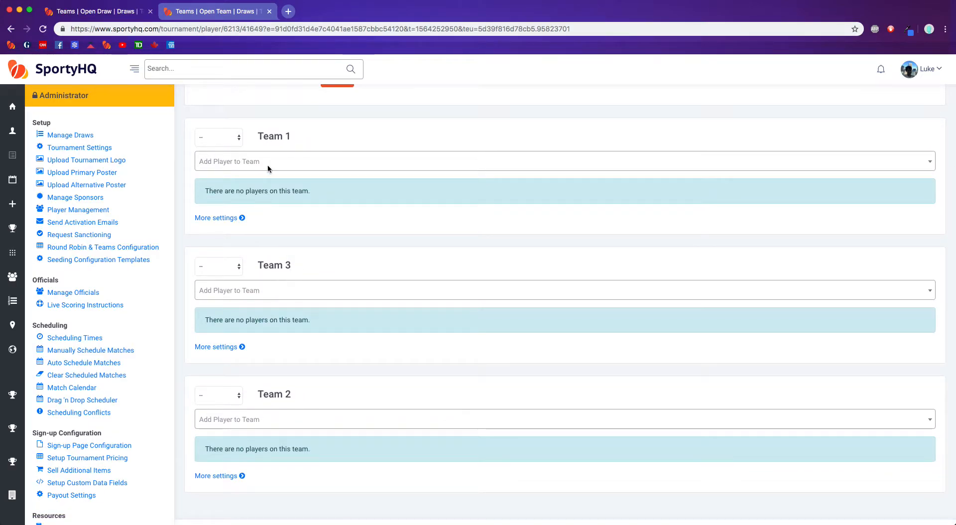
pyautogui.hotkey('ctrl', 'Tab')
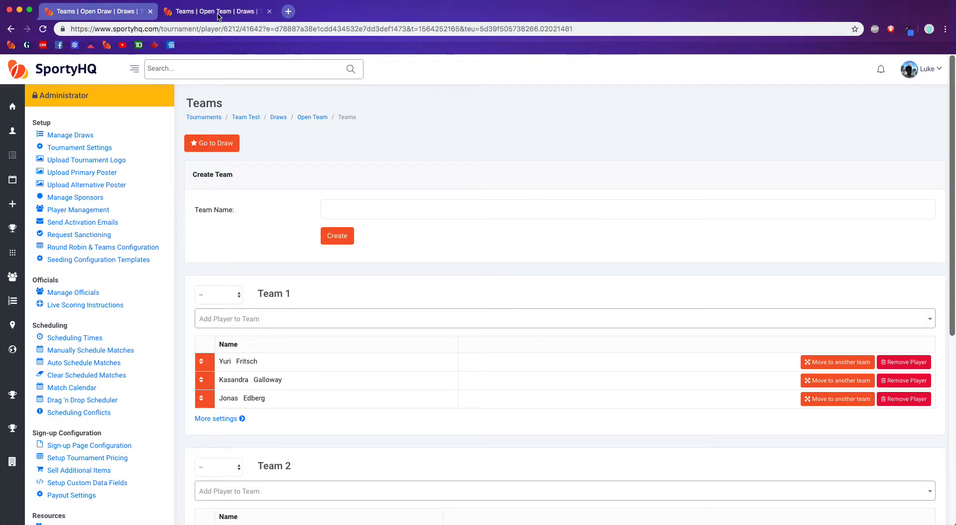
pyautogui.scroll(-4, 267, 198)
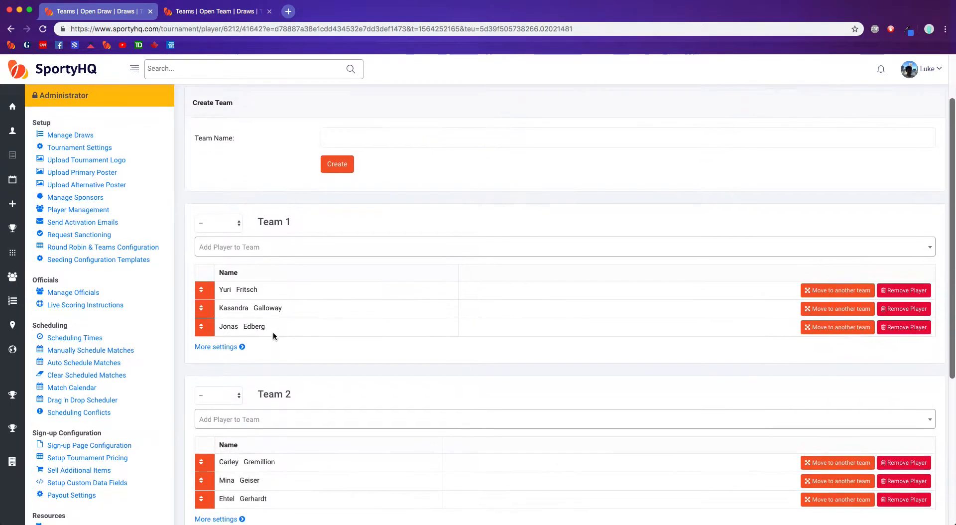
pyautogui.scroll(-3, 273, 336)
pyautogui.scroll(7, 273, 336)
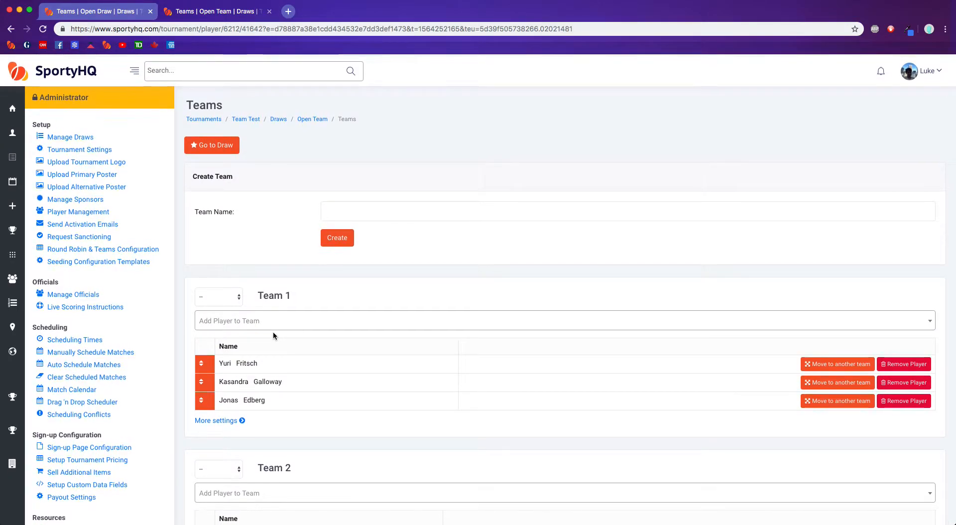
# Step: Open the Open Team draw of the Team Test tournament, check its round robin box and lock the draw
pyautogui.click(75, 134)
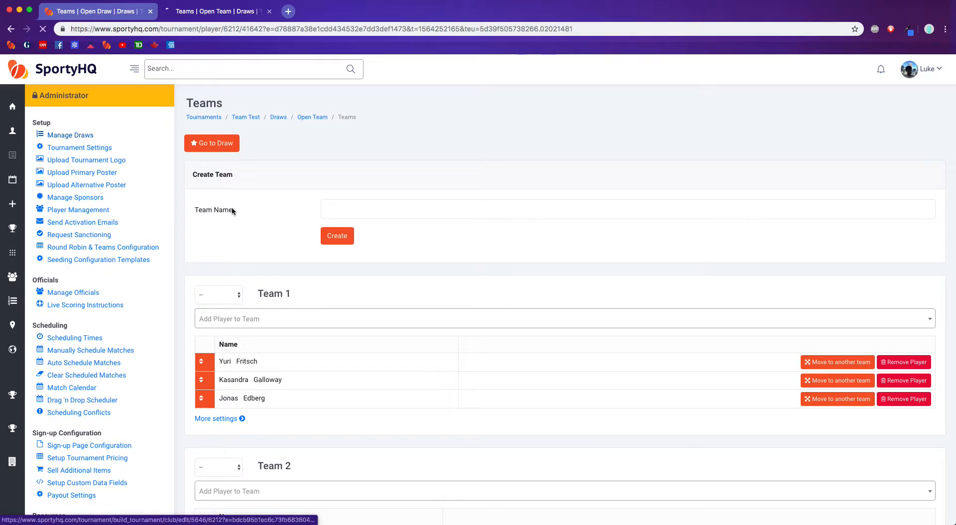
pyautogui.click(716, 177)
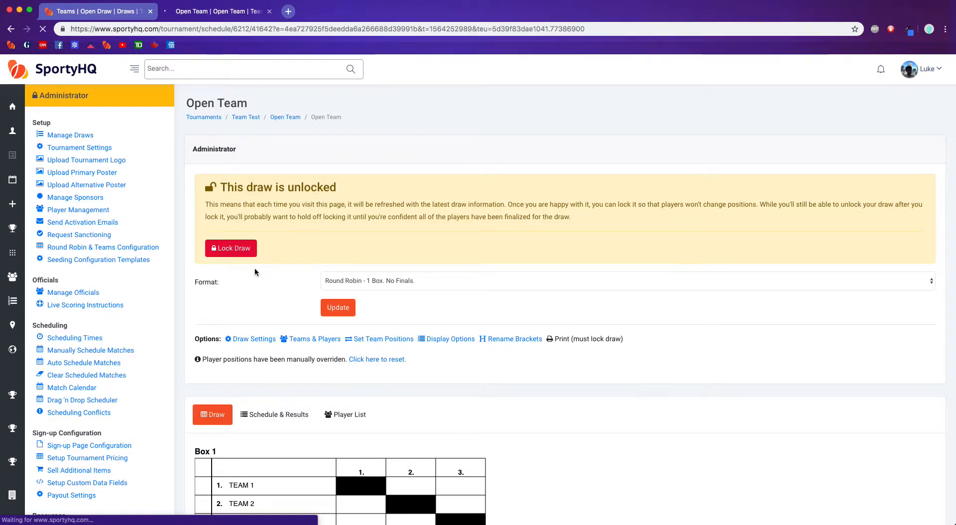
pyautogui.scroll(-2, 453, 186)
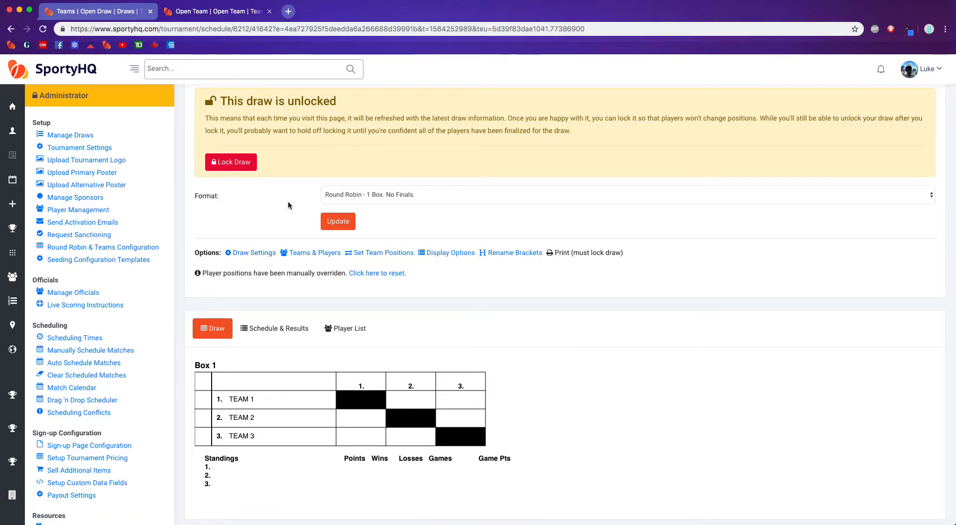
pyautogui.scroll(1, 288, 204)
pyautogui.scroll(-3, 310, 363)
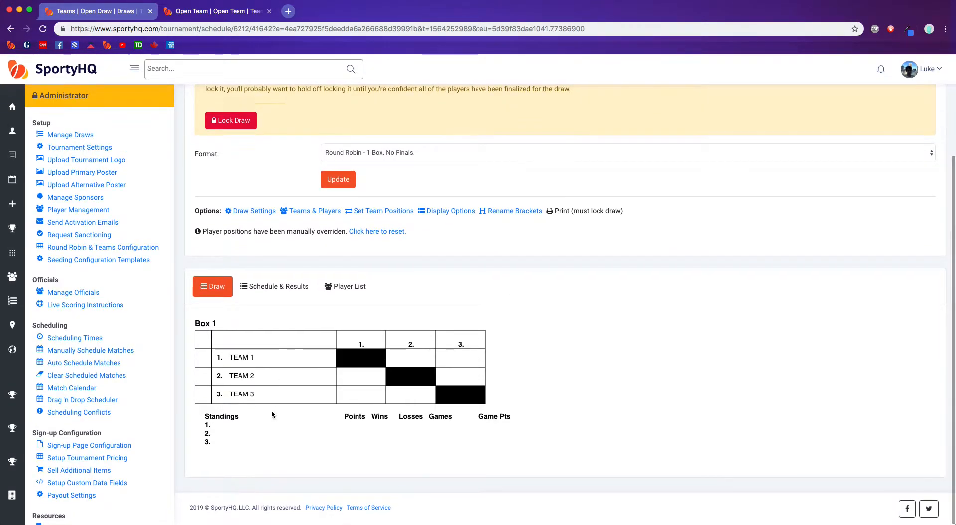
pyautogui.scroll(2, 275, 404)
pyautogui.scroll(3, 274, 404)
pyautogui.click(233, 222)
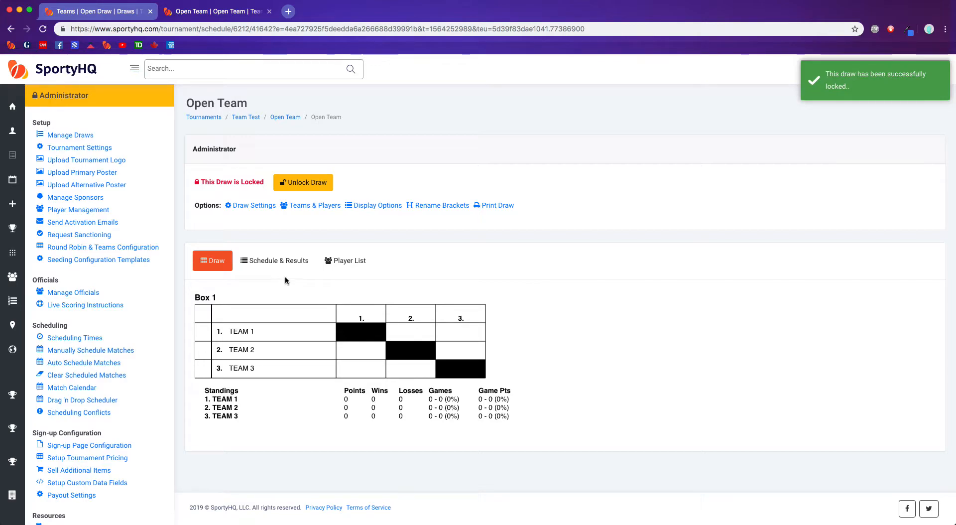
# Step: Set the lineup of scheduled match X1, assigning Positions 1 to 3 in listed order for Team 1 and in reverse order for Team 2
pyautogui.click(277, 260)
pyautogui.scroll(-1, 303, 305)
pyautogui.scroll(-1, 303, 305)
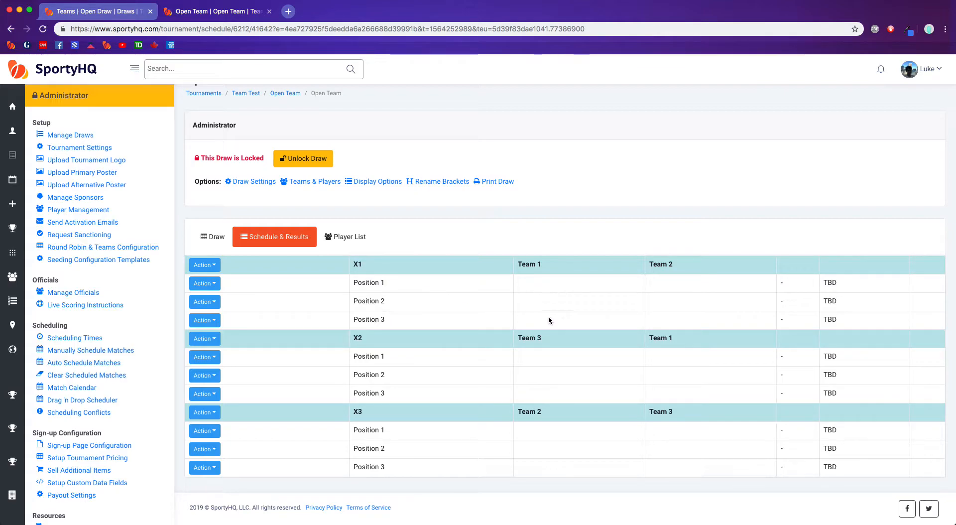
pyautogui.click(216, 267)
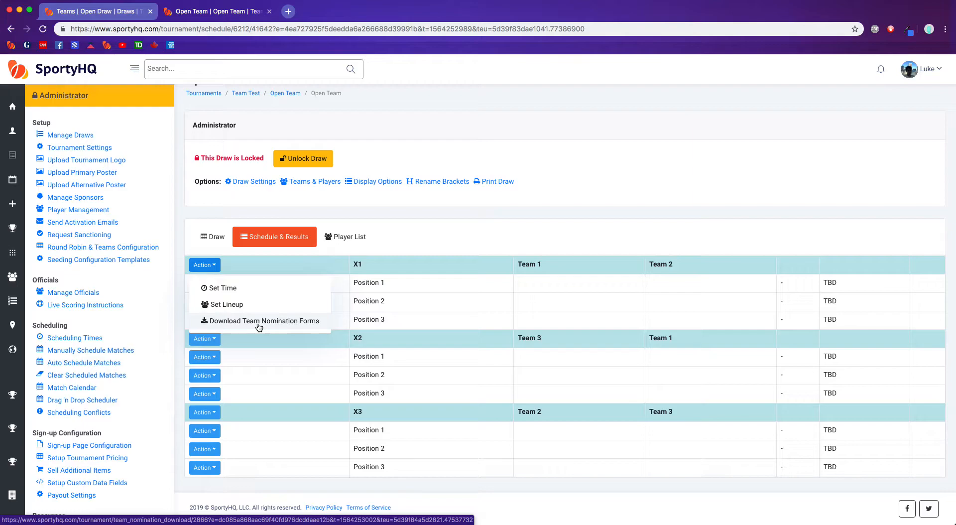
pyautogui.click(242, 302)
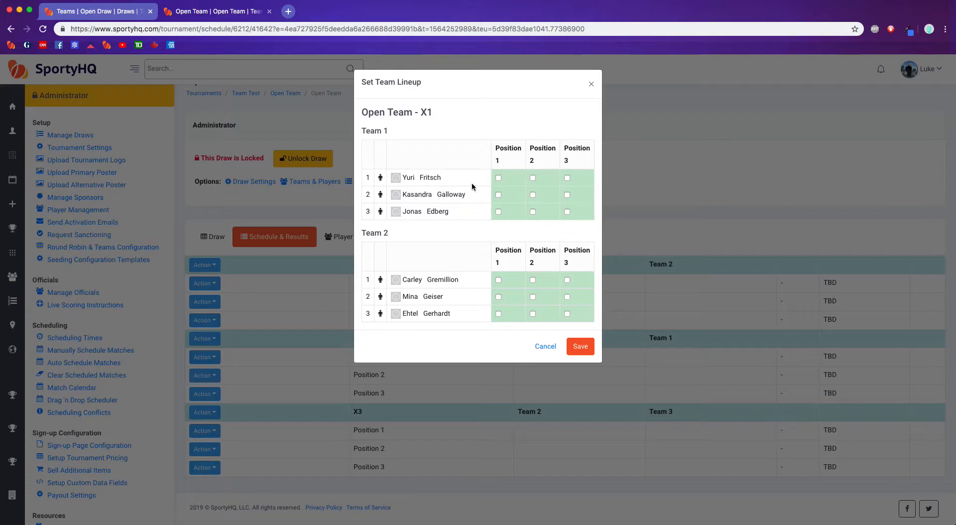
pyautogui.click(498, 178)
pyautogui.click(532, 194)
pyautogui.click(582, 345)
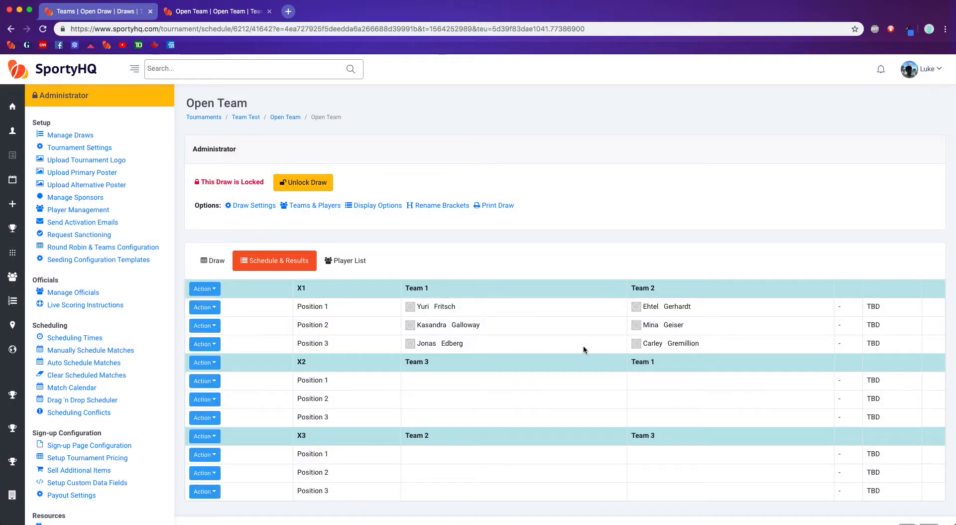
# Step: Examine the actions available for the Position 1 match of X1 and for the team match X2
pyautogui.scroll(-1, 547, 336)
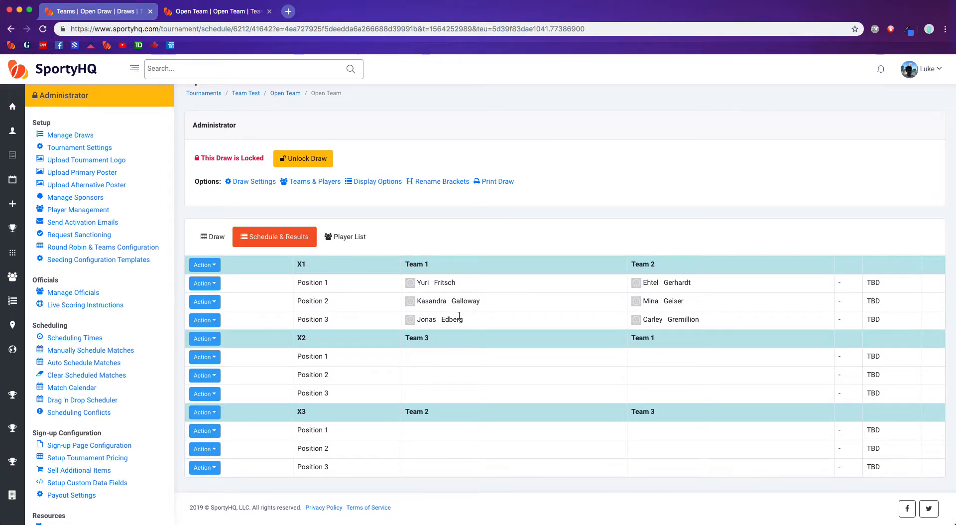
pyautogui.click(213, 286)
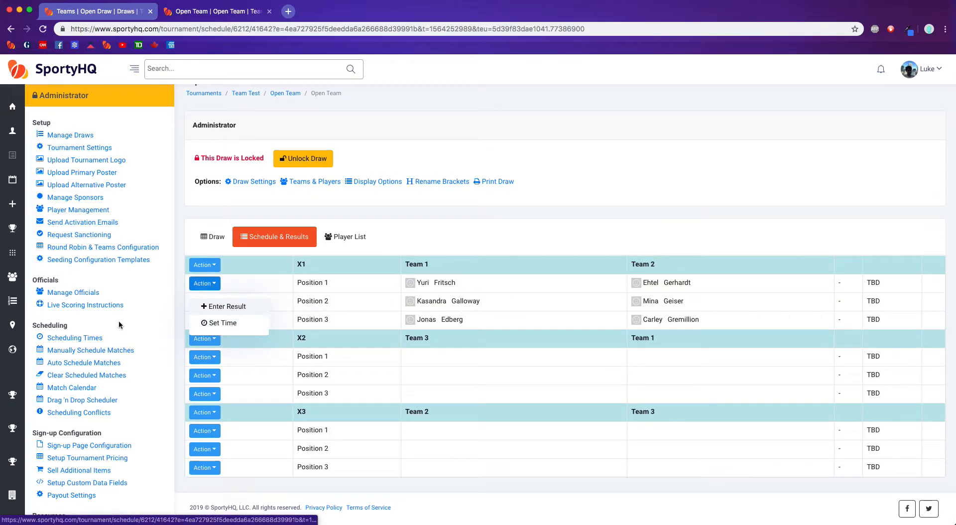
pyautogui.click(265, 286)
pyautogui.click(216, 339)
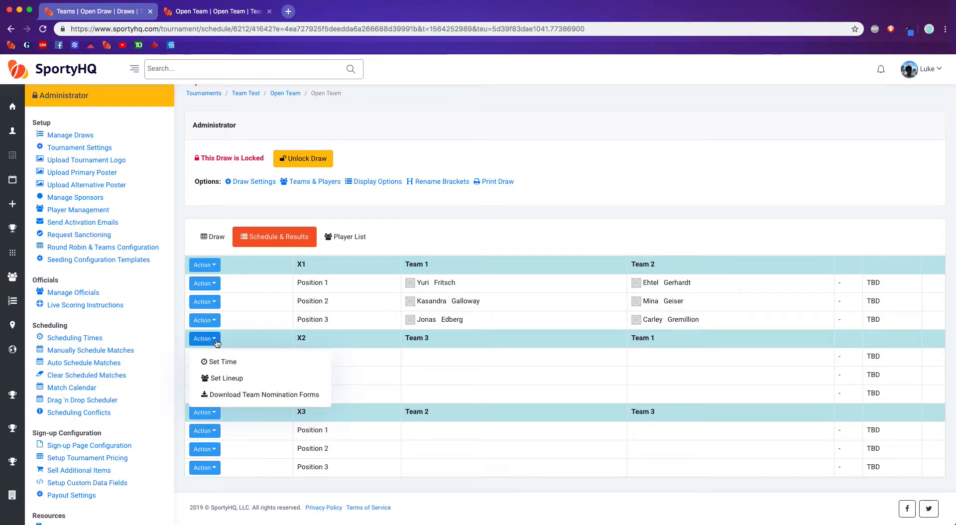
pyautogui.click(486, 358)
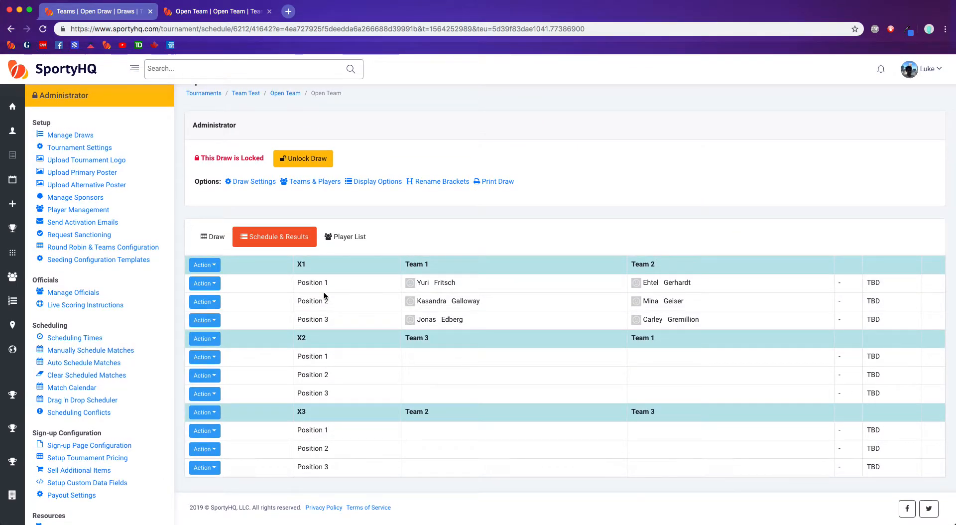
# Step: Check the Box 1 draw and standings, and return to the match schedule to review the pairings and scheduling options
pyautogui.click(213, 237)
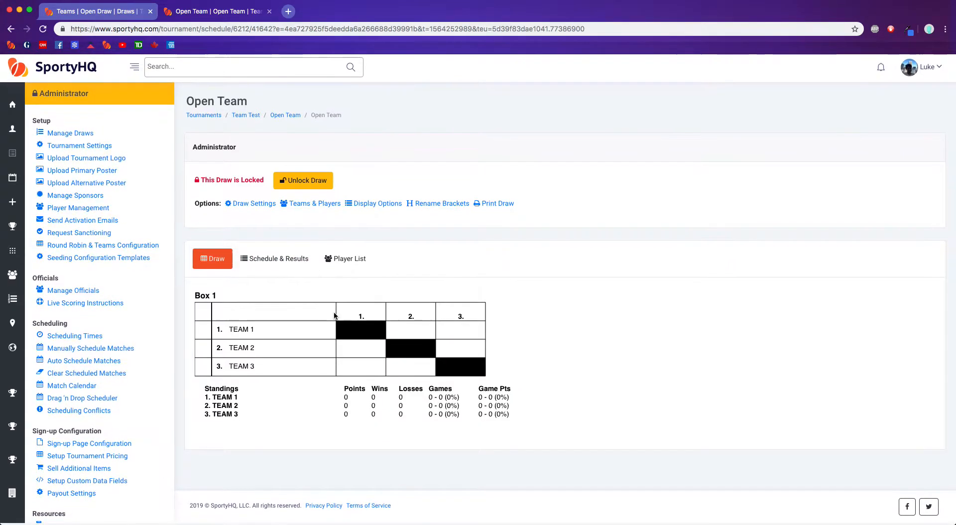
pyautogui.click(282, 263)
pyautogui.scroll(-1, 400, 311)
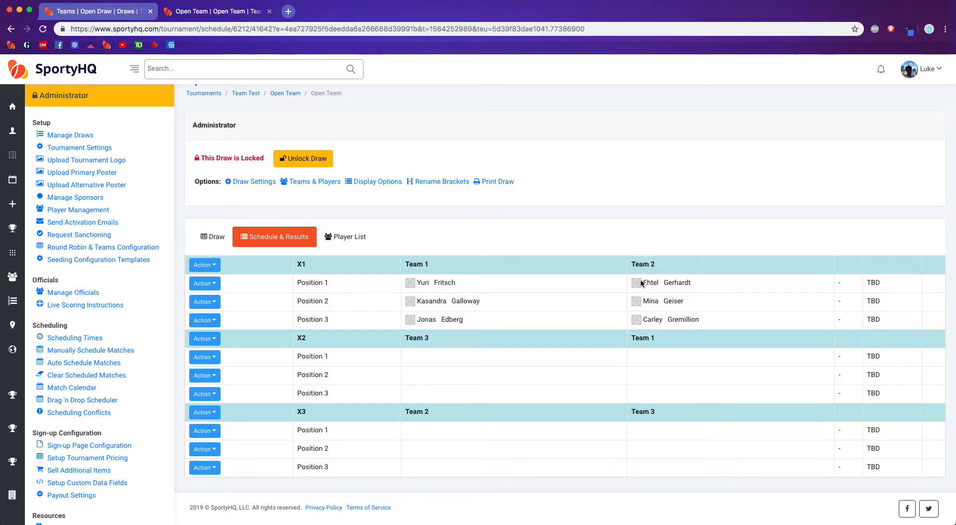
pyautogui.scroll(1, 544, 344)
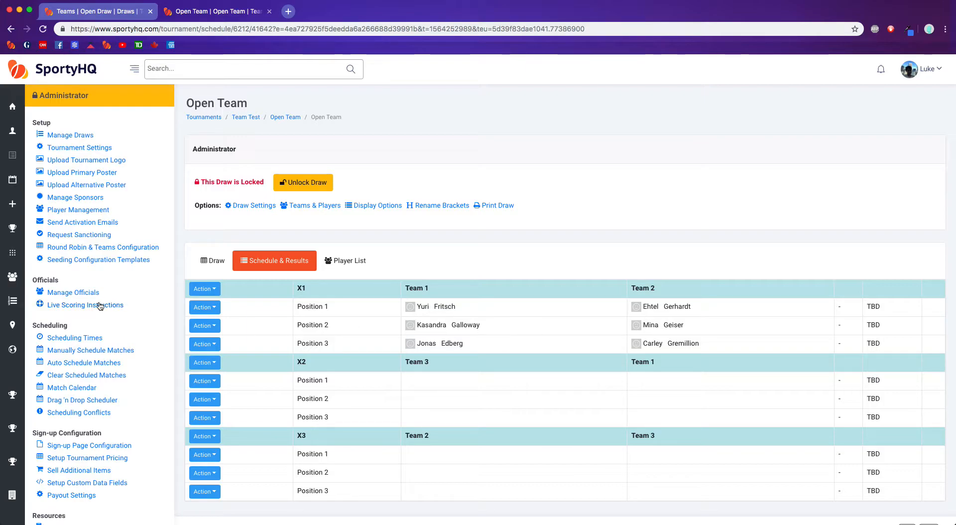
pyautogui.scroll(-3, 99, 305)
pyautogui.scroll(3, 96, 358)
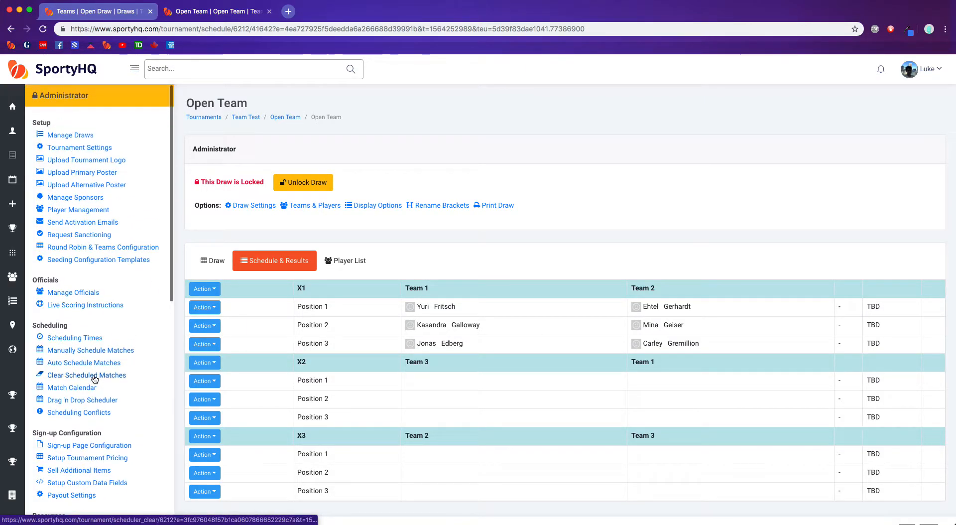